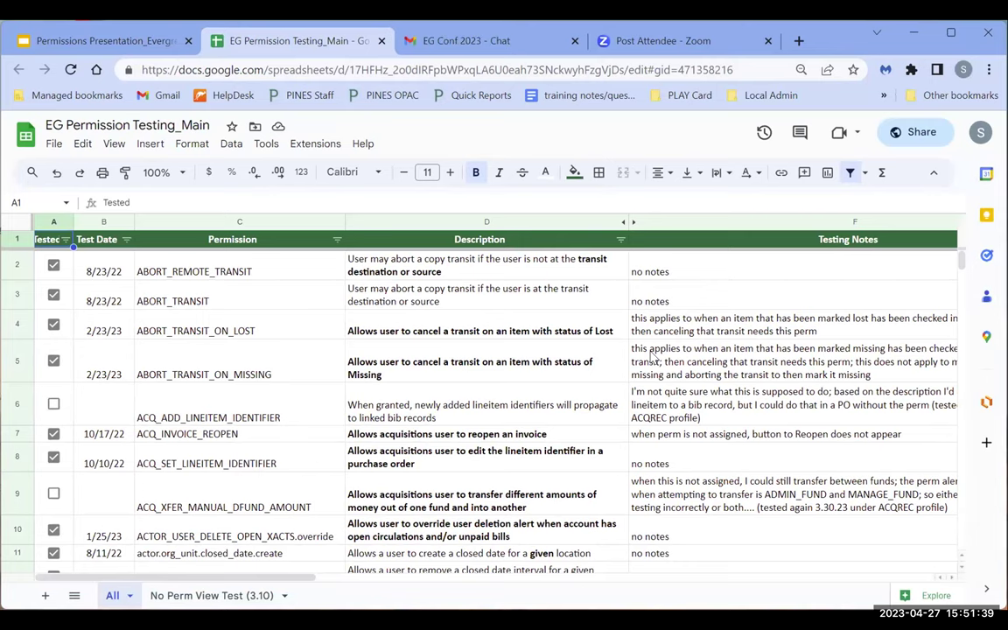
# Enlarge the page and examine the All sheet's columns from Permission through Testing Notes and LP Bug to EG Doc Link.
pyautogui.hotkey('ctrl', '+')
pyautogui.hotkey('ctrl', '+')
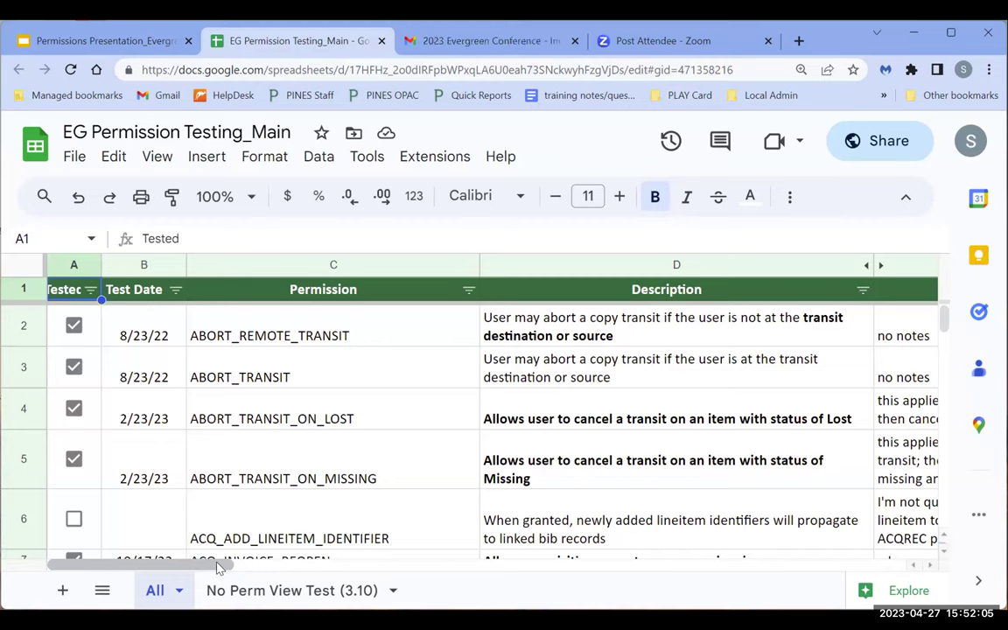
pyautogui.moveTo(219, 568); pyautogui.dragTo(298, 574)
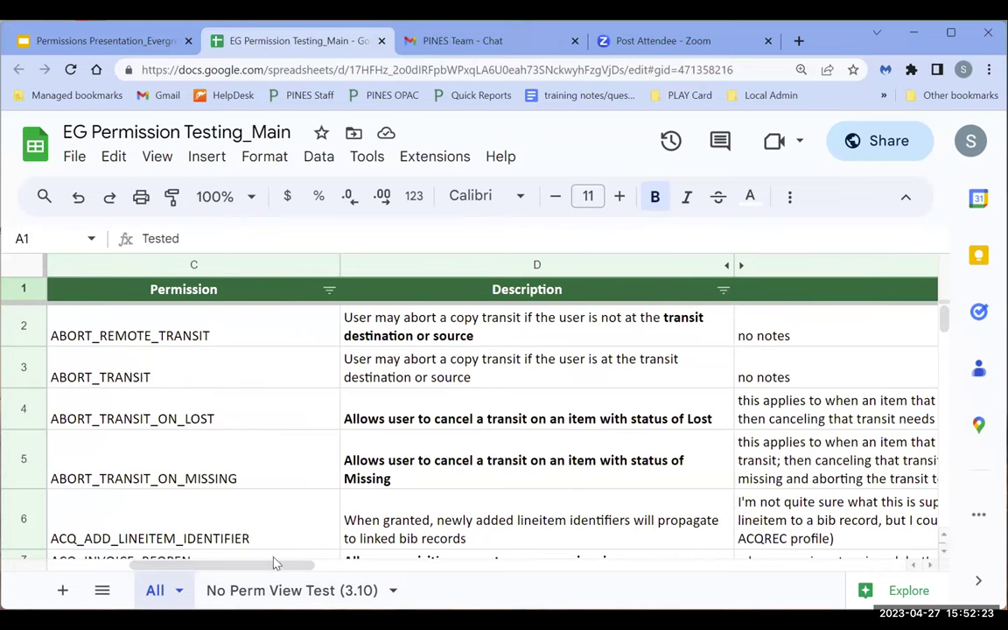
pyautogui.moveTo(274, 563); pyautogui.dragTo(374, 559)
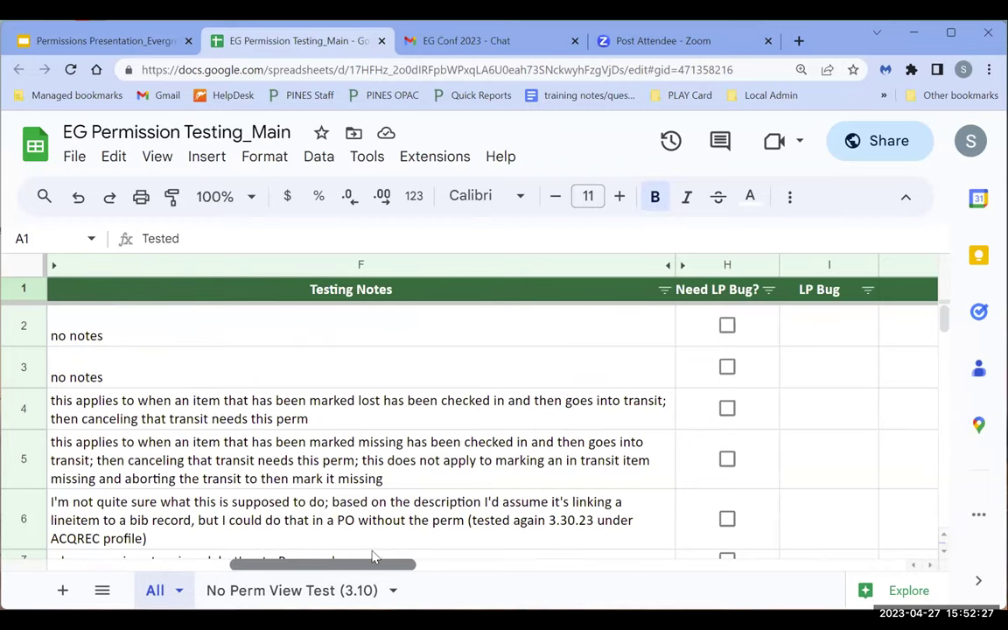
pyautogui.moveTo(348, 570); pyautogui.dragTo(436, 571)
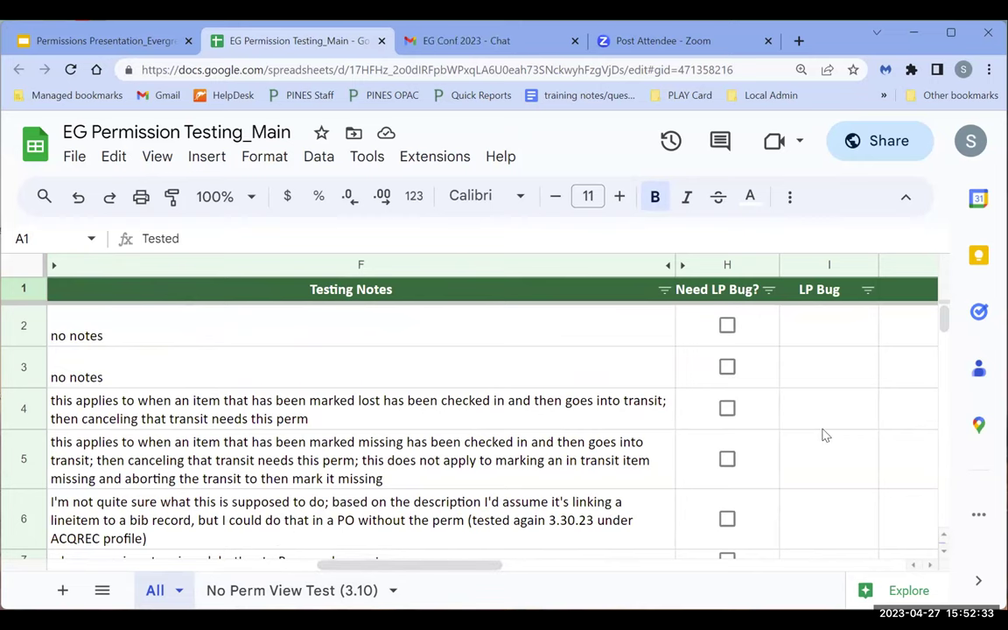
pyautogui.scroll(-3, 823, 435)
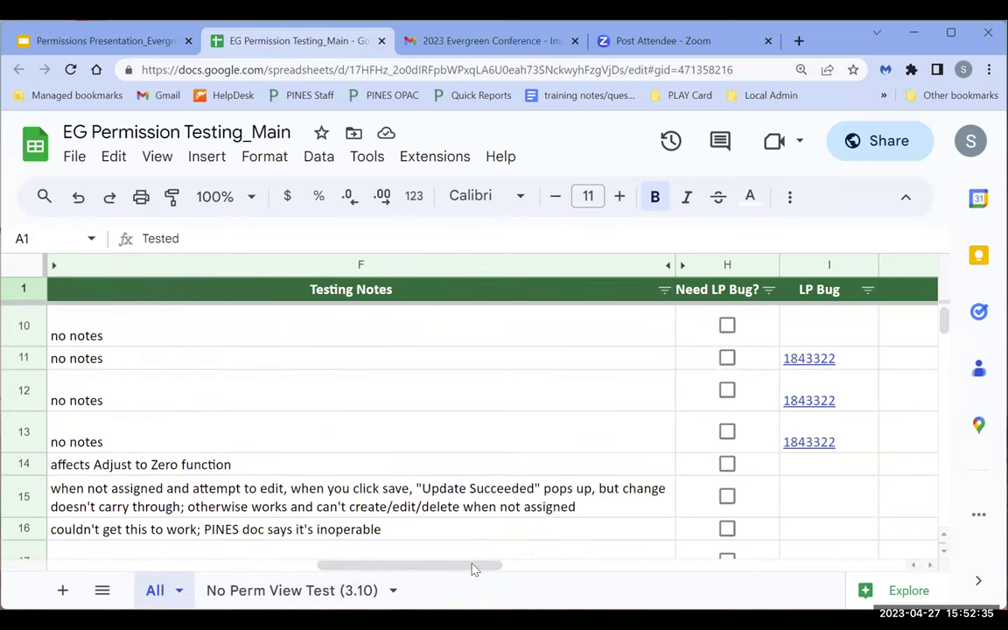
pyautogui.moveTo(469, 567); pyautogui.dragTo(540, 567)
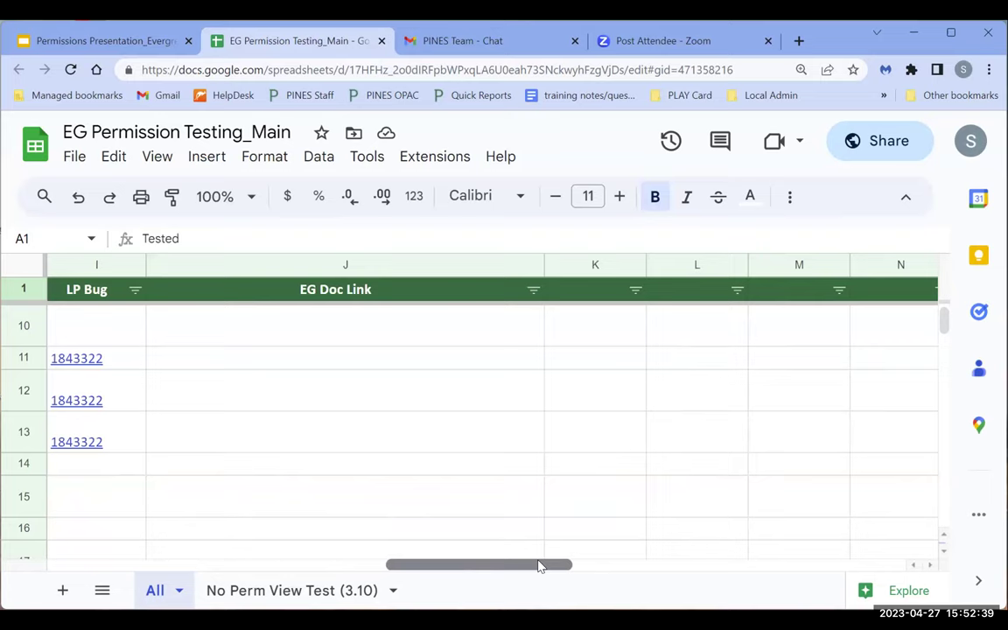
pyautogui.moveTo(541, 566); pyautogui.dragTo(147, 536)
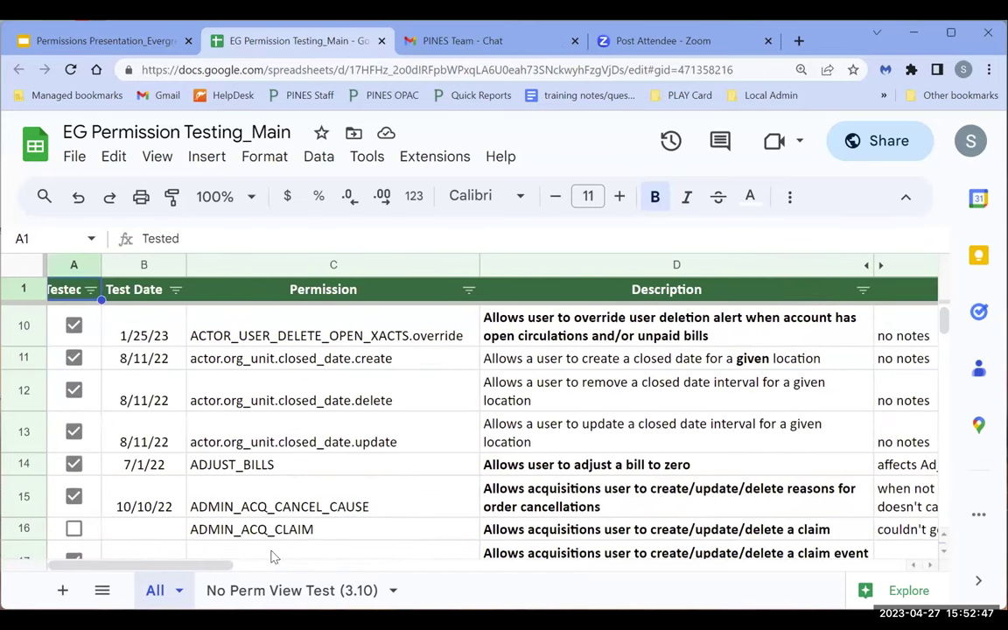
# Review the interface rows on the No Perm View Test (3.10) sheet and close the Gmail chat page.
pyautogui.click(270, 590)
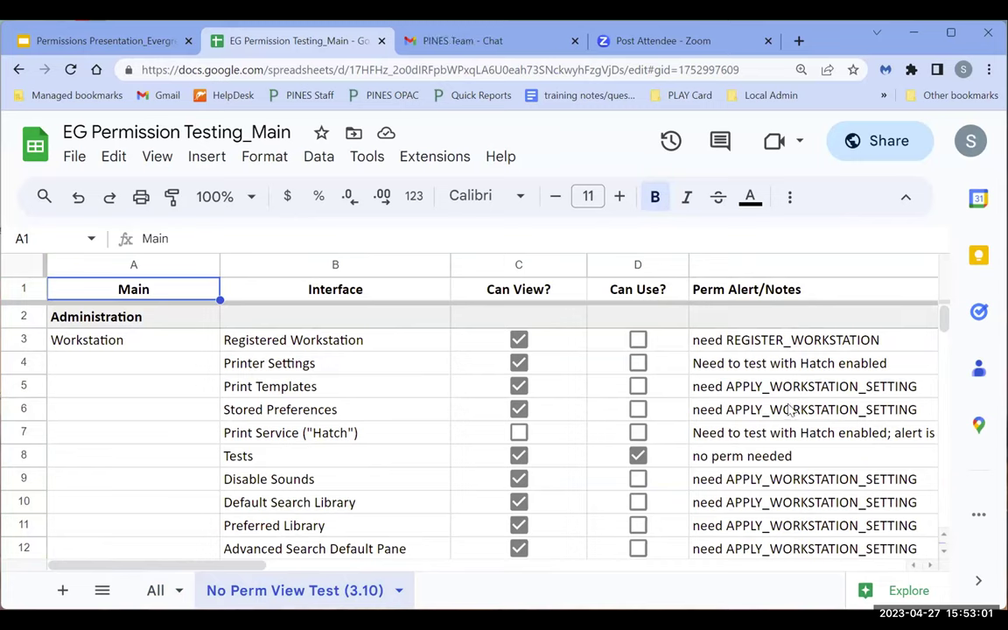
pyautogui.scroll(-4, 790, 408)
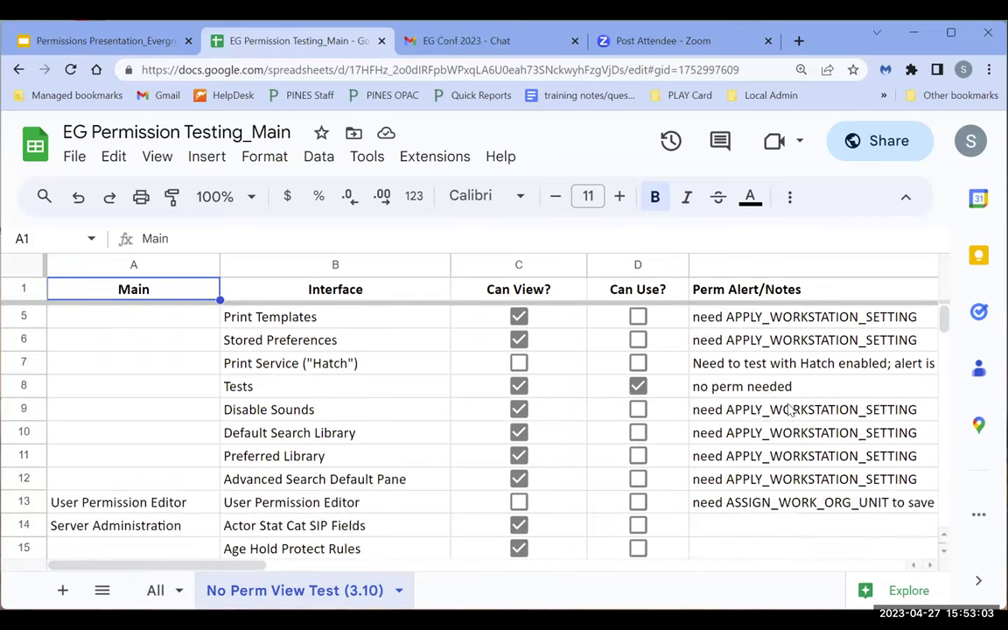
pyautogui.scroll(-10, 790, 409)
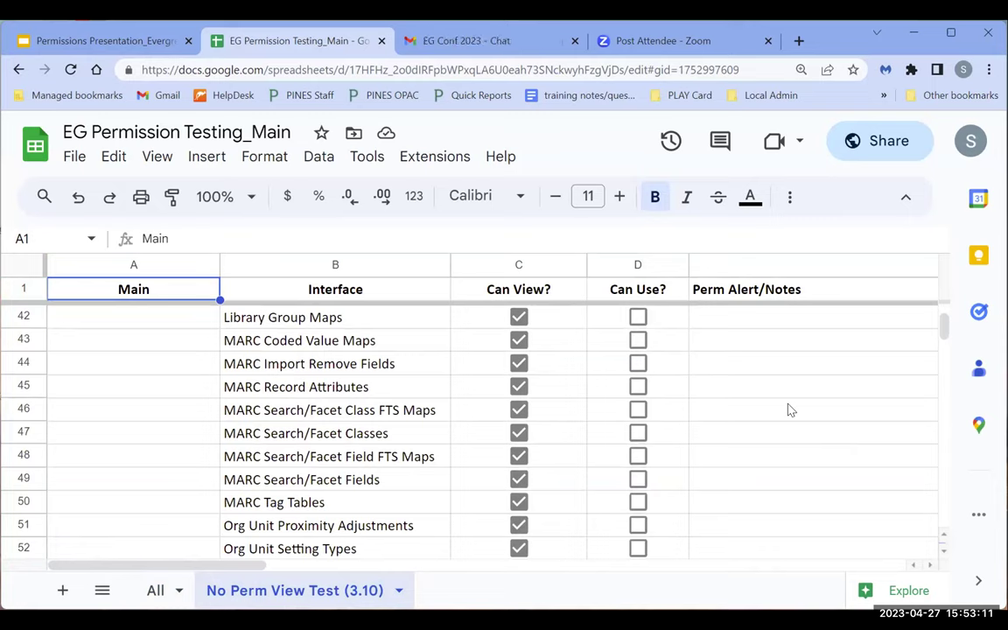
pyautogui.click(576, 41)
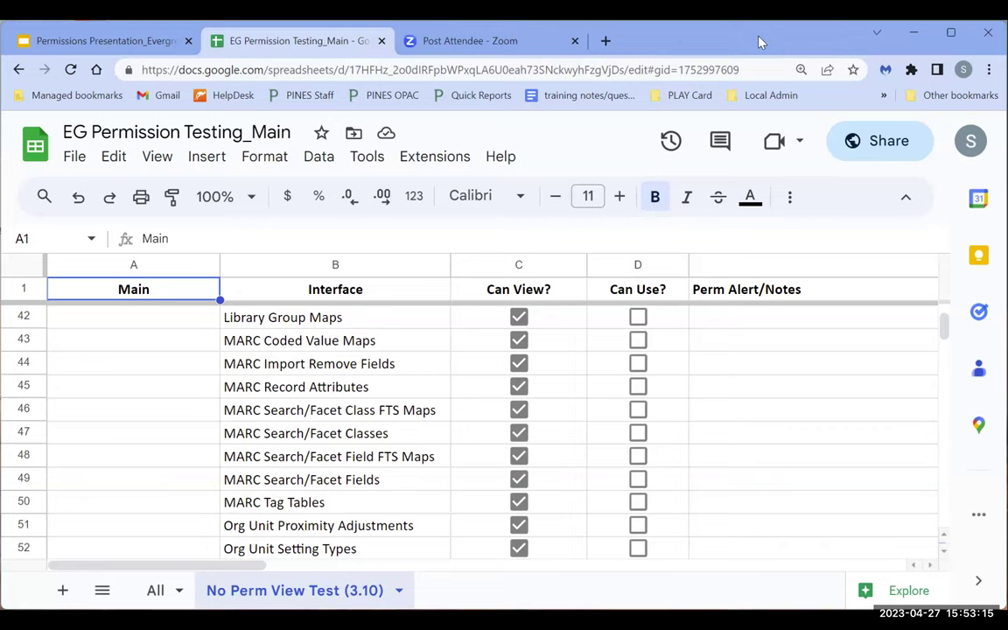
# Return to the All sheet and look through the tested permissions and their descriptions.
pyautogui.click(155, 591)
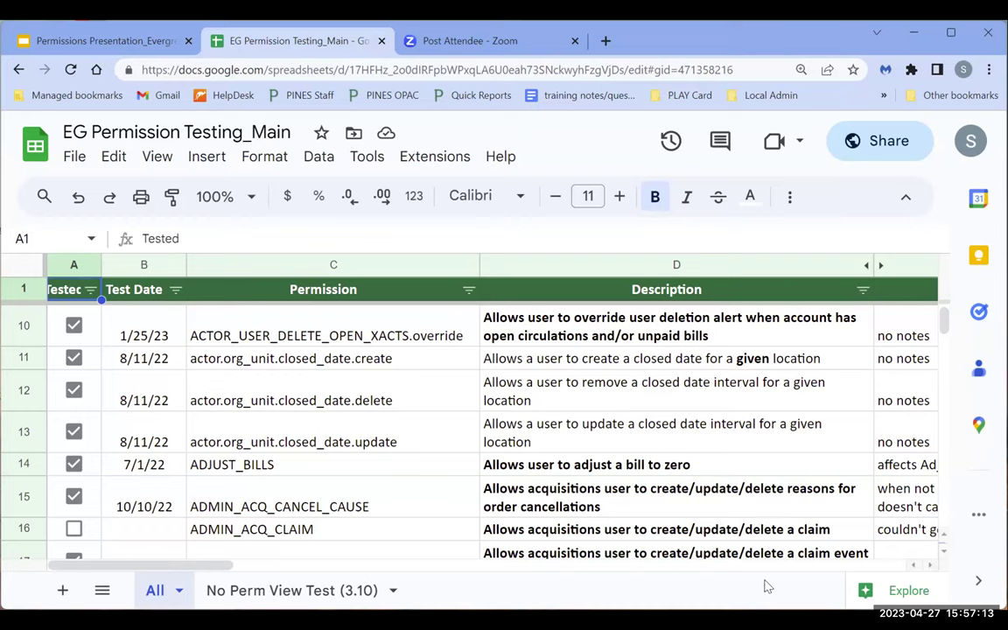
pyautogui.scroll(-2, 705, 504)
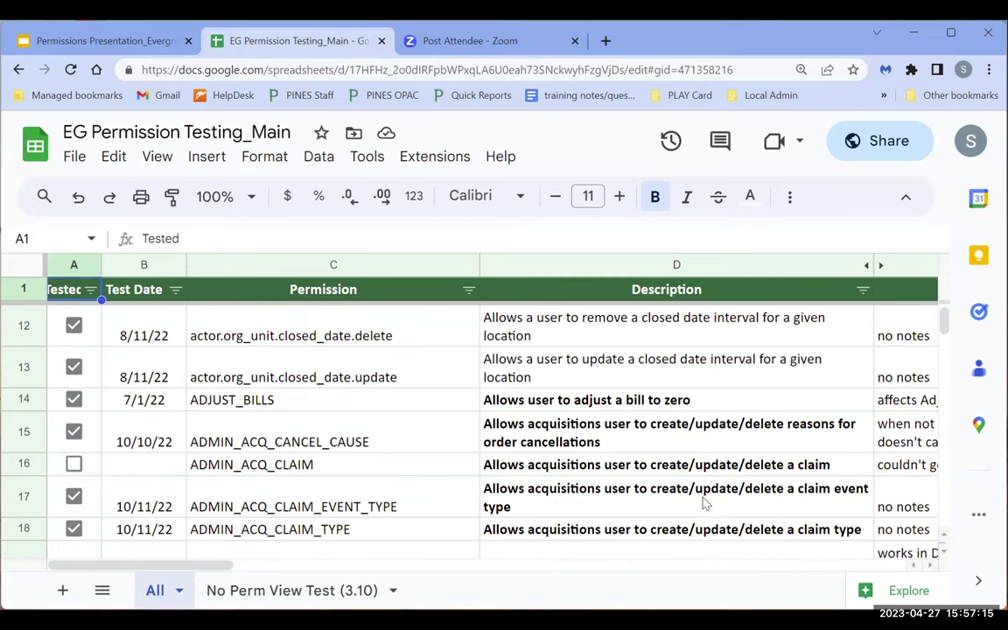
pyautogui.scroll(-1, 705, 411)
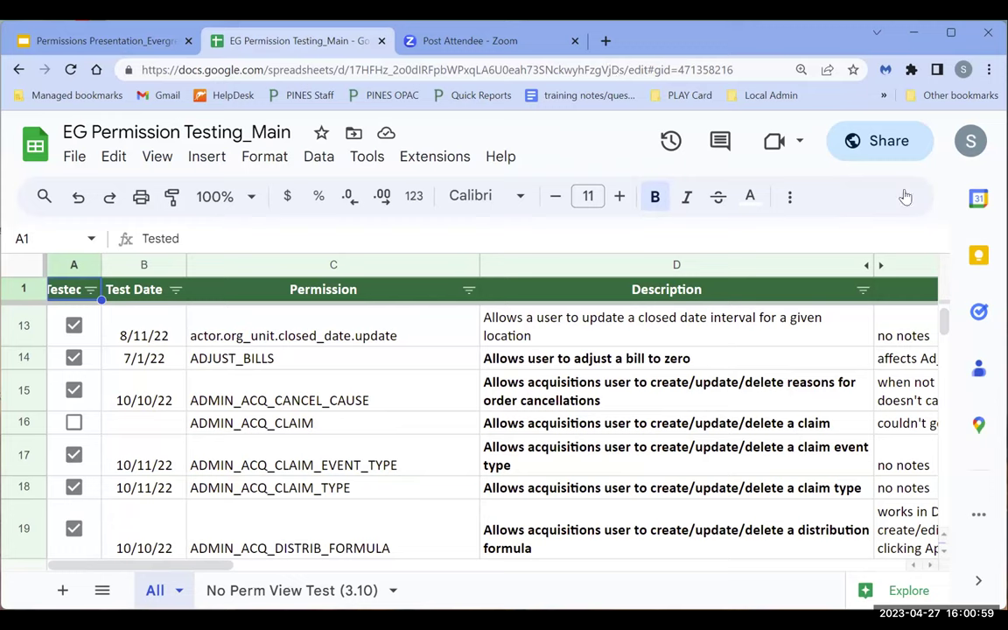
# Open the Permissions Review spreadsheet in a new browser tab and view the profile columns from LibraryManager to GlobalCat on Perms List.
pyautogui.click(605, 41)
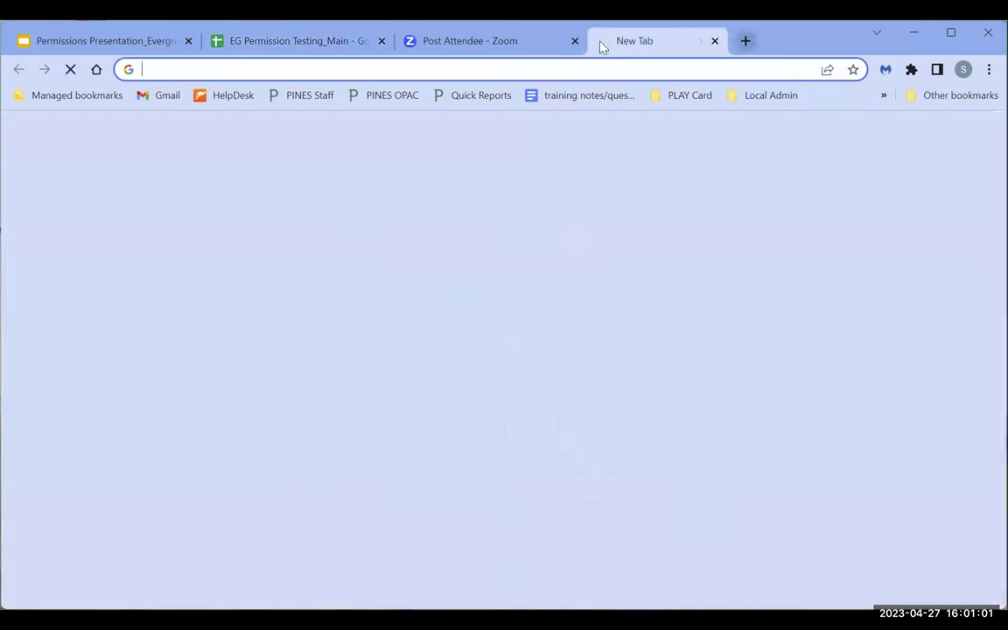
pyautogui.write('permi')
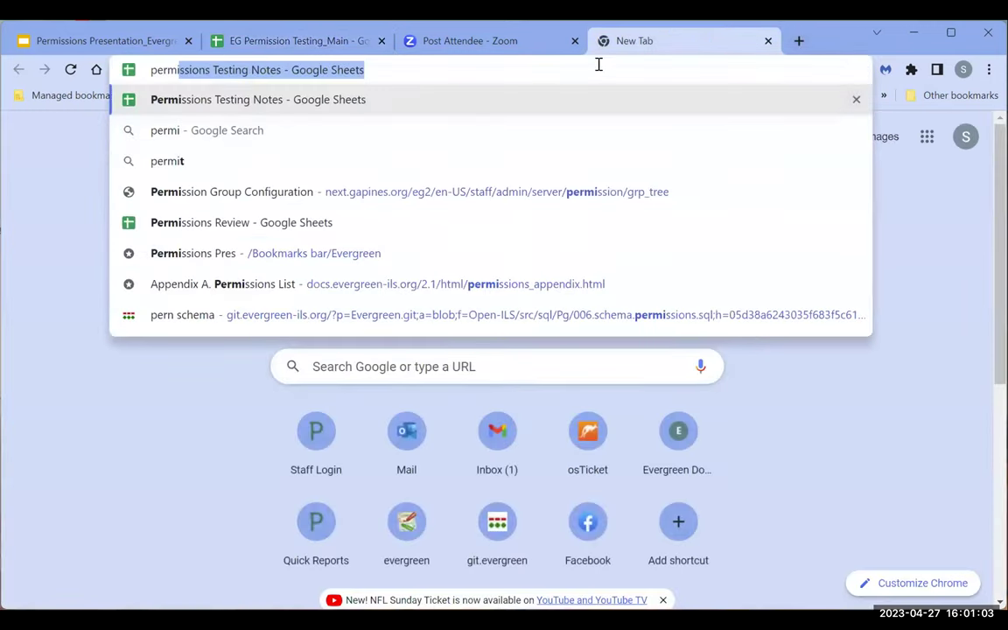
pyautogui.press('Down')
pyautogui.press('Down')
pyautogui.press('Down')
pyautogui.press('Down')
pyautogui.press('Return')
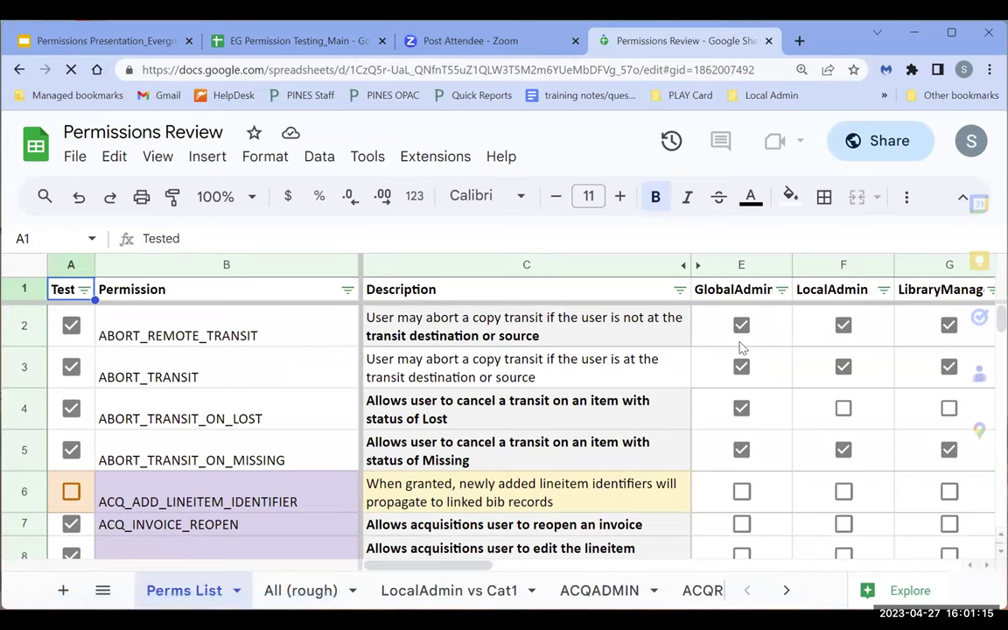
pyautogui.moveTo(448, 542)
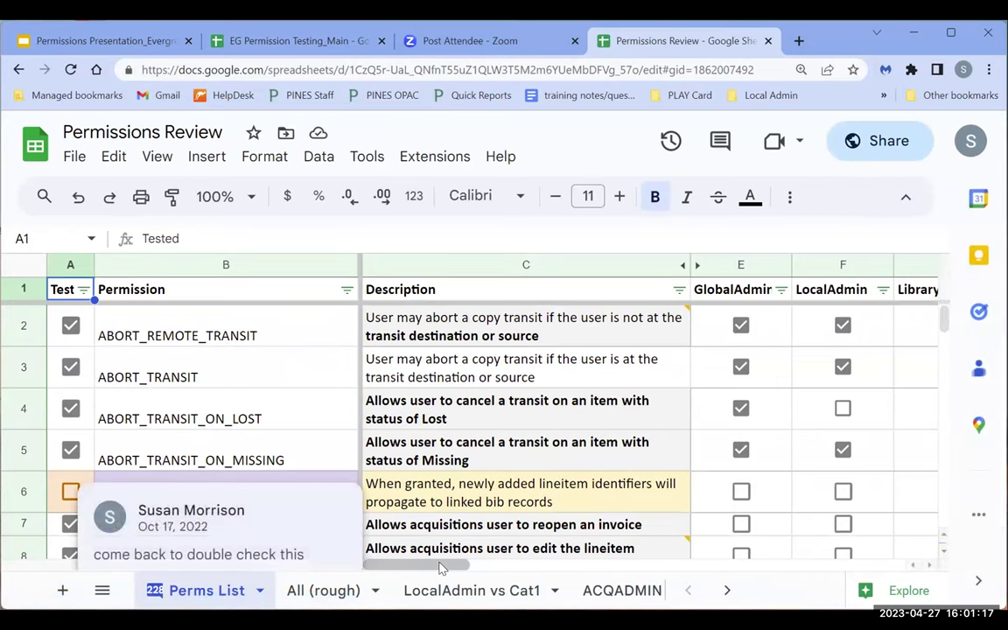
pyautogui.moveTo(476, 564); pyautogui.dragTo(570, 564)
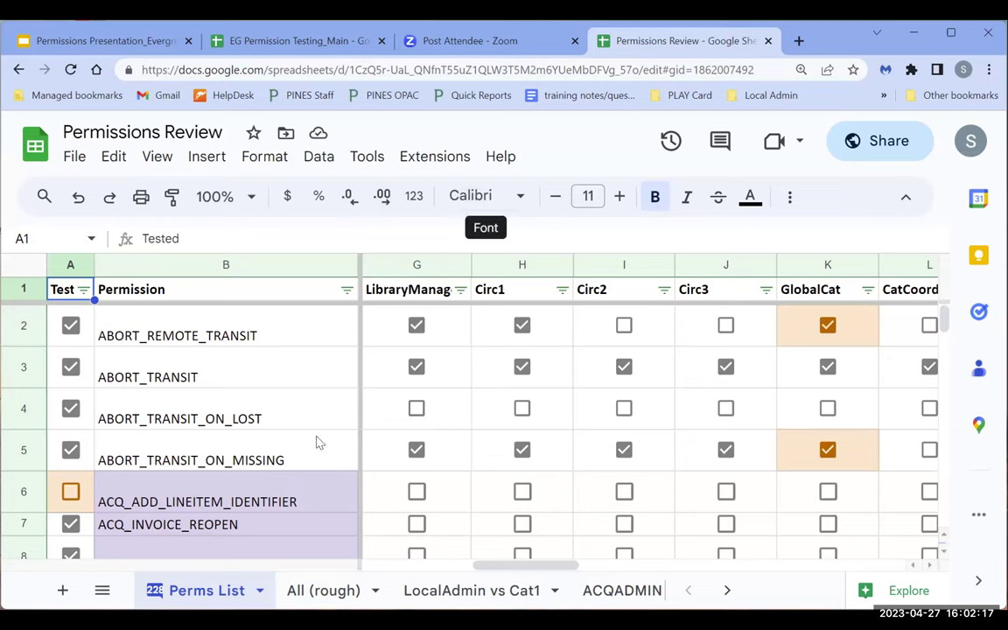
# Examine the All (rough) sheet's permission entries, including their depth, grantability and category columns.
pyautogui.click(330, 601)
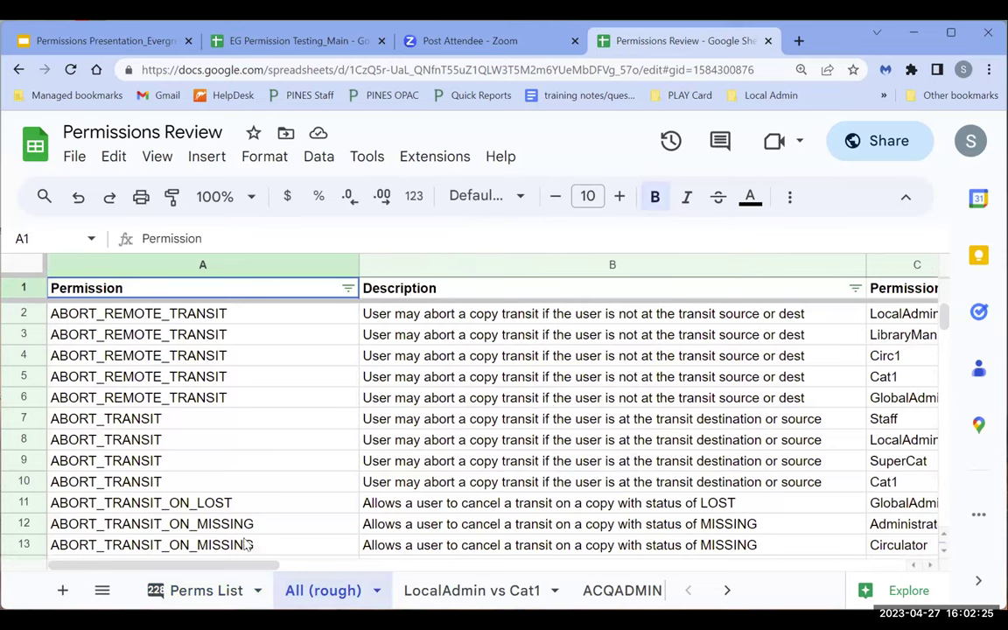
pyautogui.moveTo(245, 567); pyautogui.dragTo(389, 550)
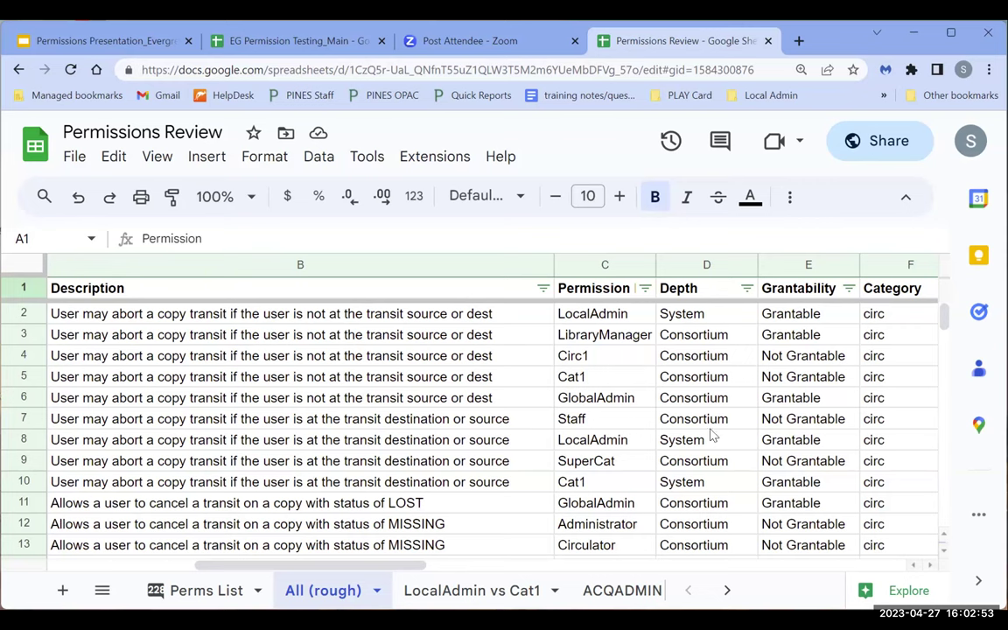
pyautogui.scroll(-3, 716, 435)
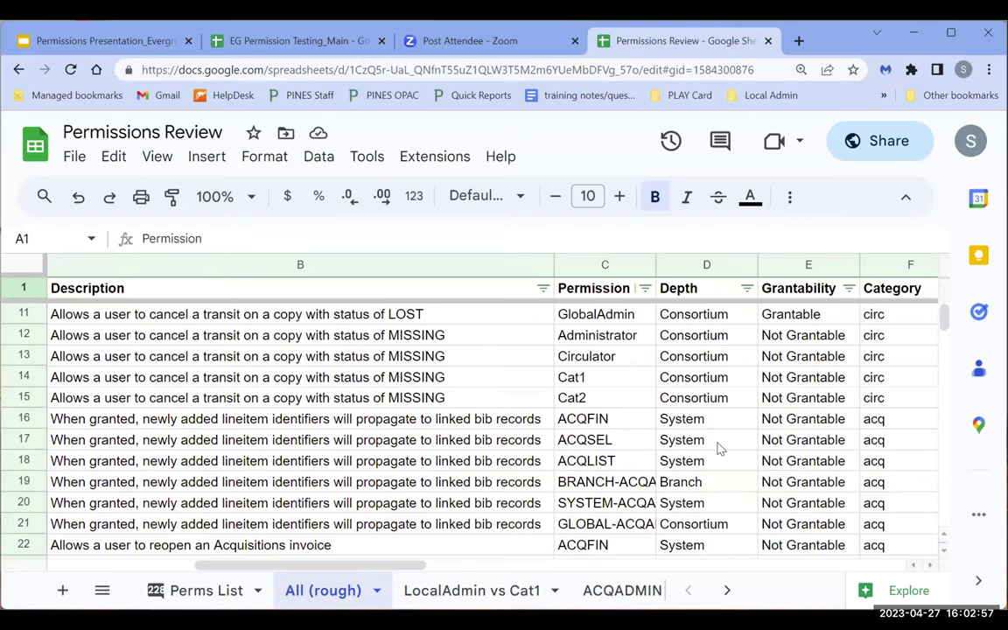
pyautogui.scroll(3, 716, 438)
pyautogui.scroll(-5, 718, 448)
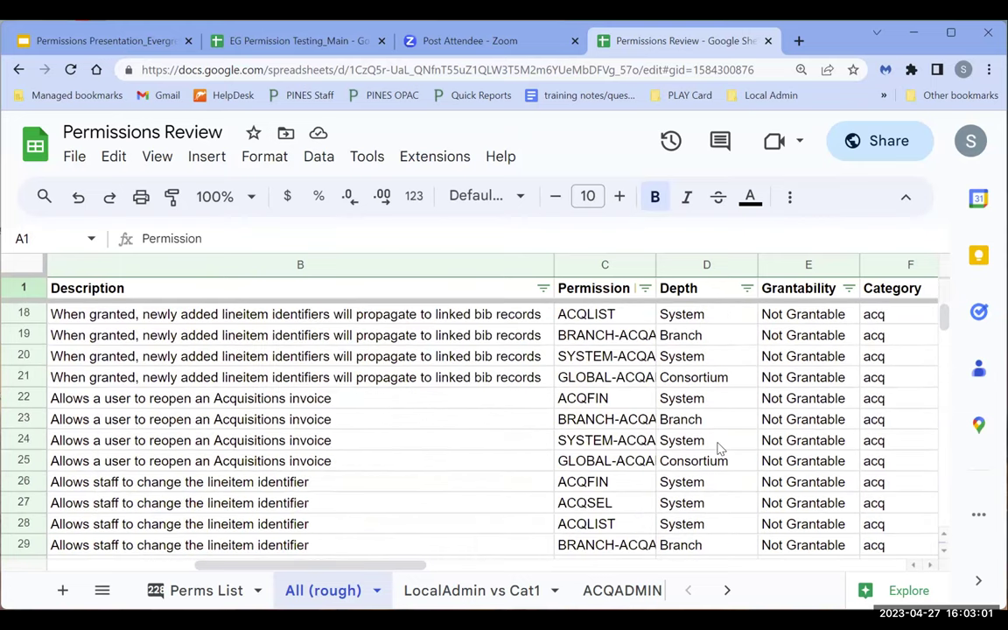
pyautogui.moveTo(398, 567); pyautogui.dragTo(341, 566)
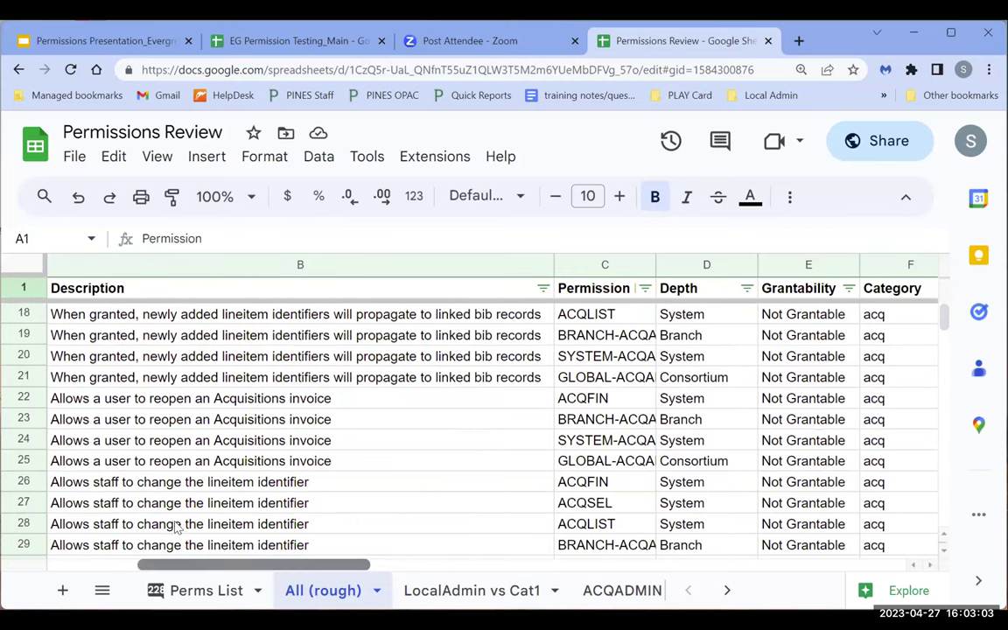
pyautogui.hscroll(-3, 178, 526)
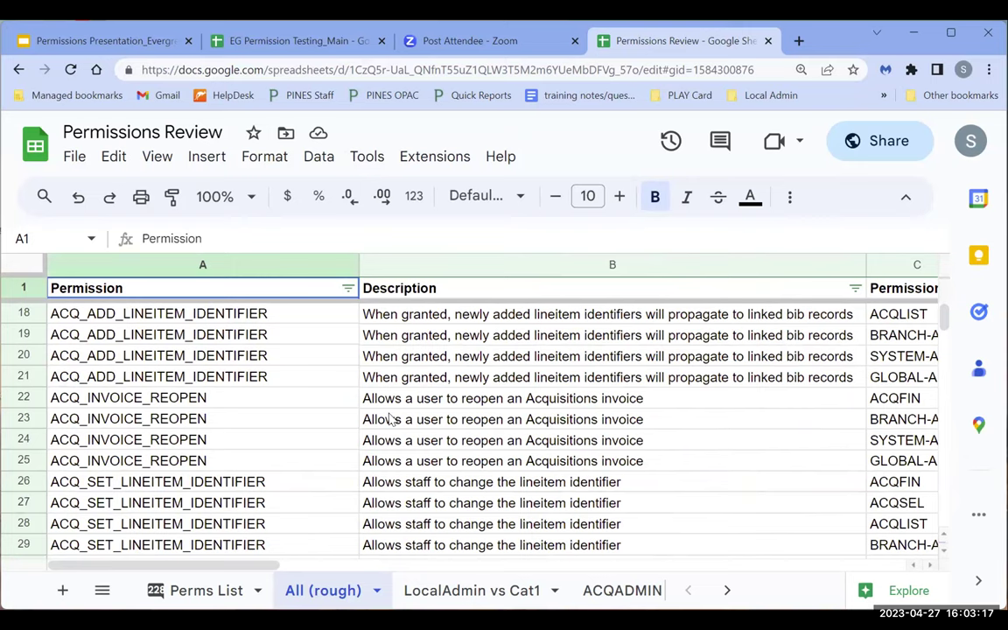
# Switch back to the EG Permission Testing_Main spreadsheet and review the ADMIN permissions further down the All sheet.
pyautogui.click(299, 43)
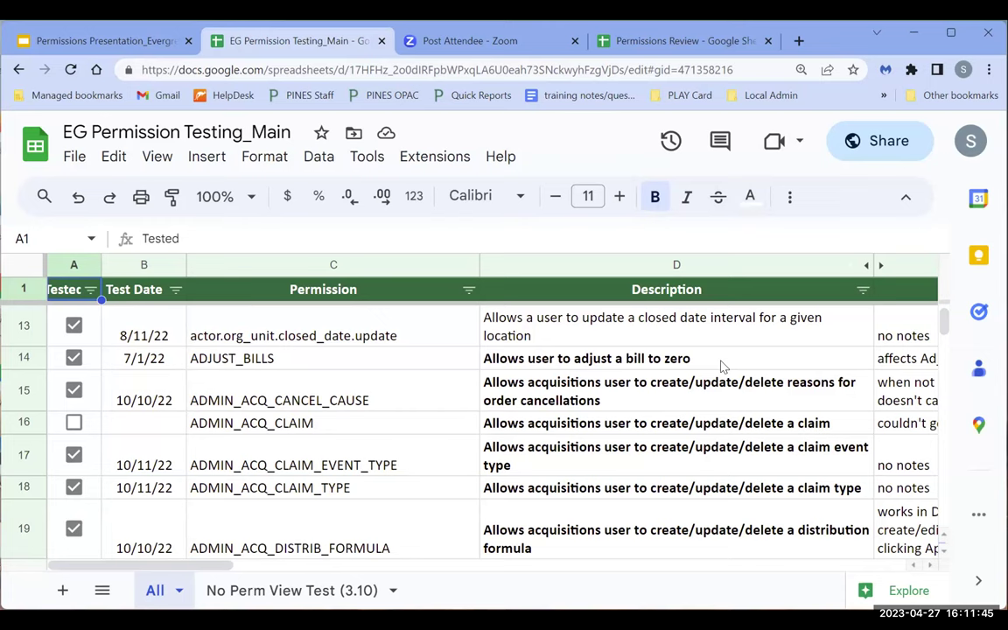
pyautogui.scroll(-5, 723, 366)
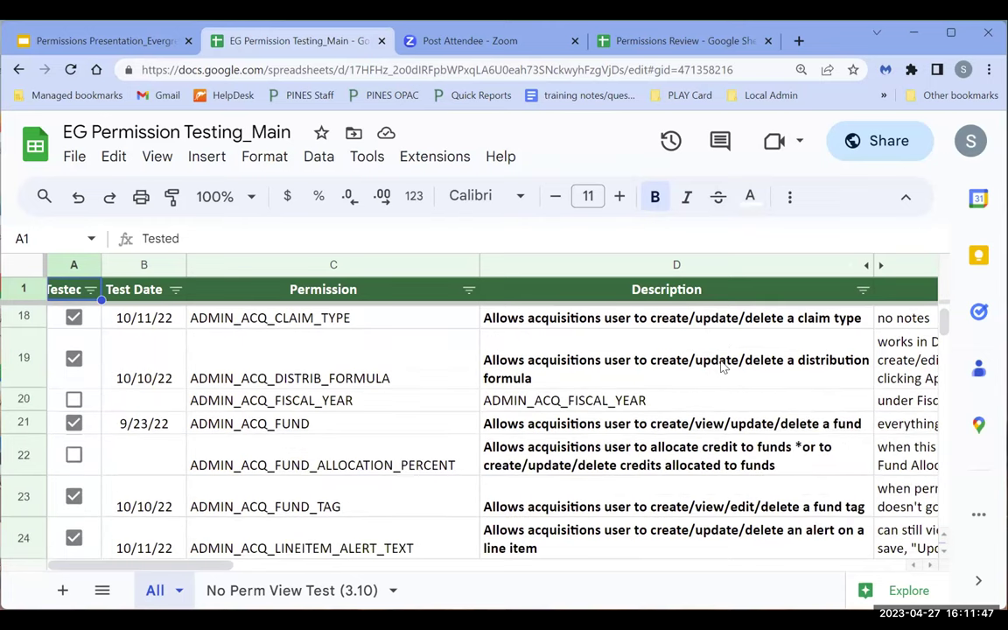
pyautogui.scroll(-5, 705, 454)
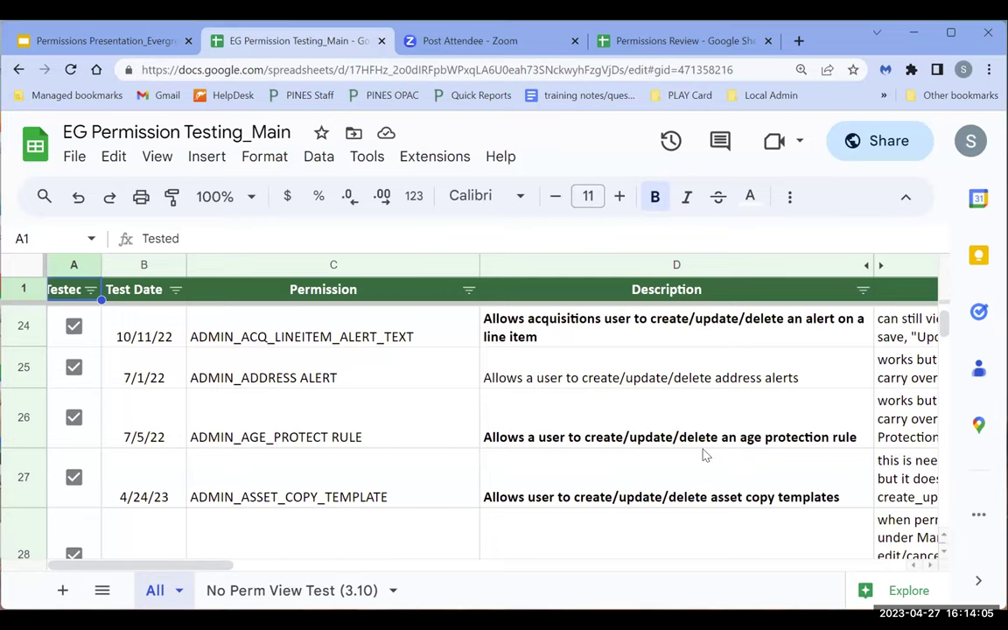
# Switch to the Permissions Presentation slideshow and advance from General Findings to the Thank you slide.
pyautogui.click(96, 40)
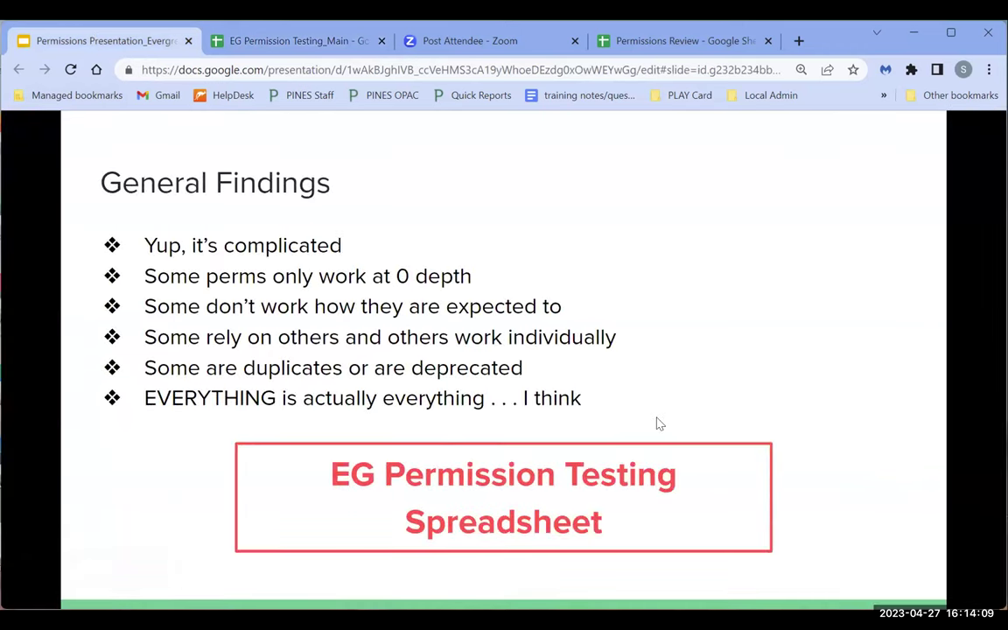
pyautogui.click(659, 424)
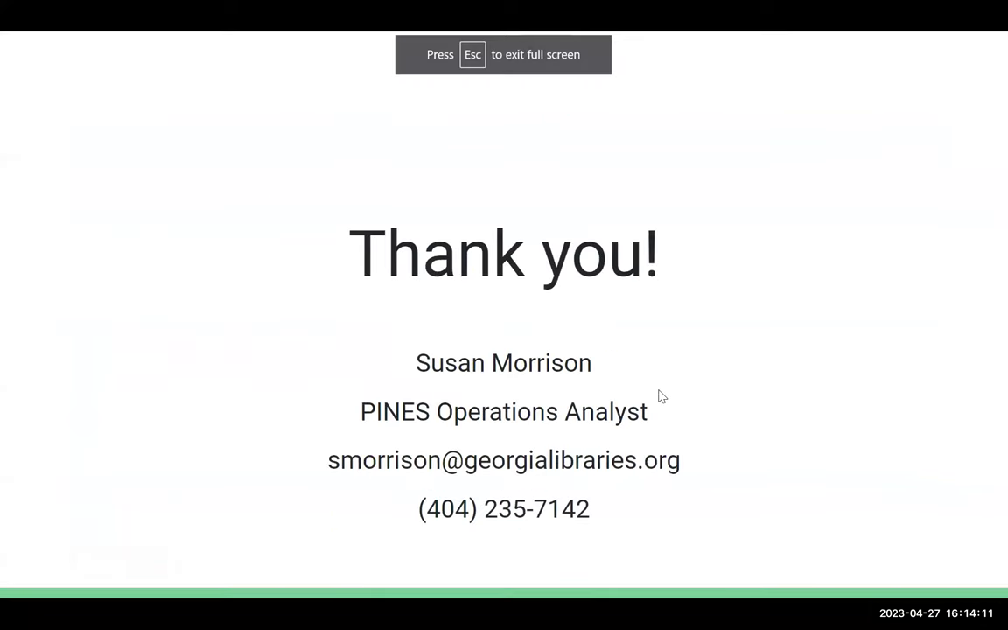